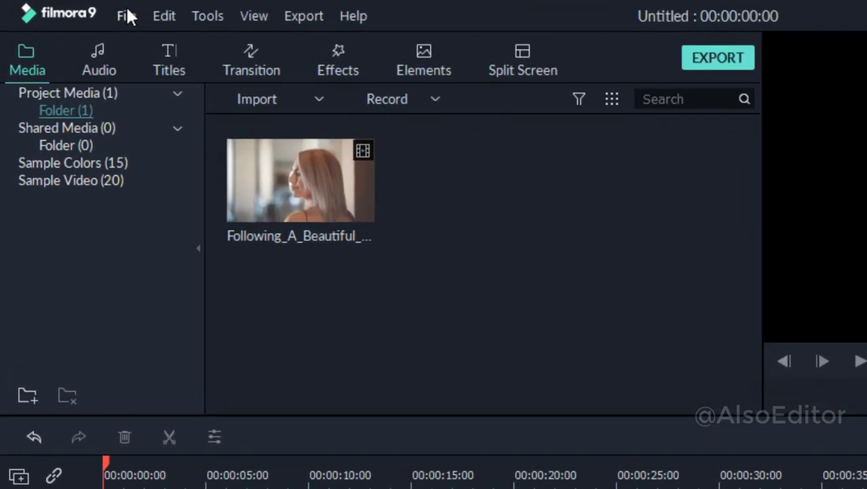
# Step: Open the File menu of the untitled project
pyautogui.click(78, 9)
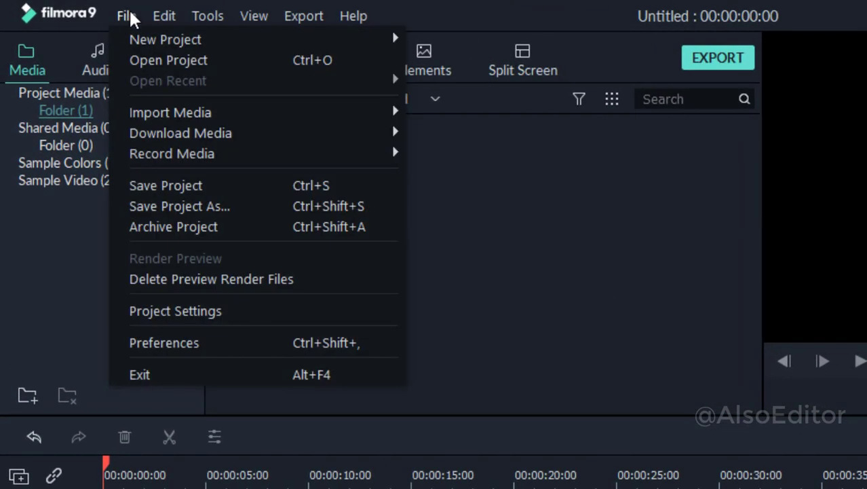
# Step: In Project Settings, choose 1280 x 720 (HD) resolution and a 30 fps frame rate
pyautogui.click(275, 313)
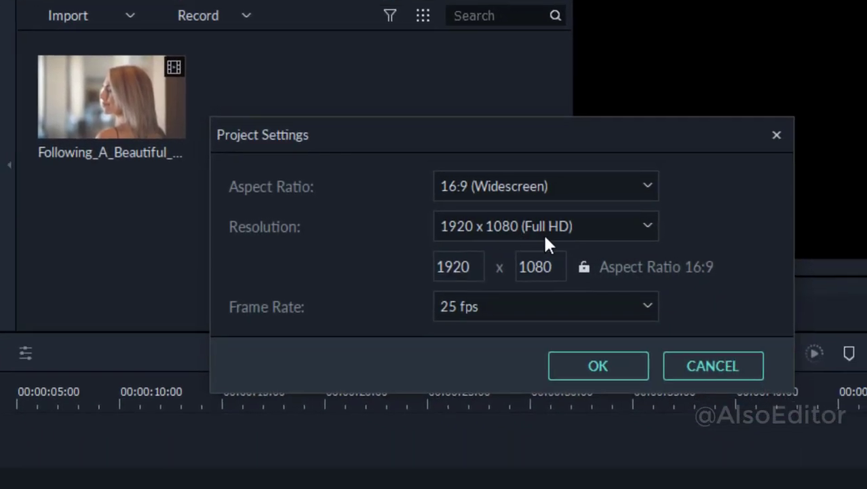
pyautogui.click(569, 234)
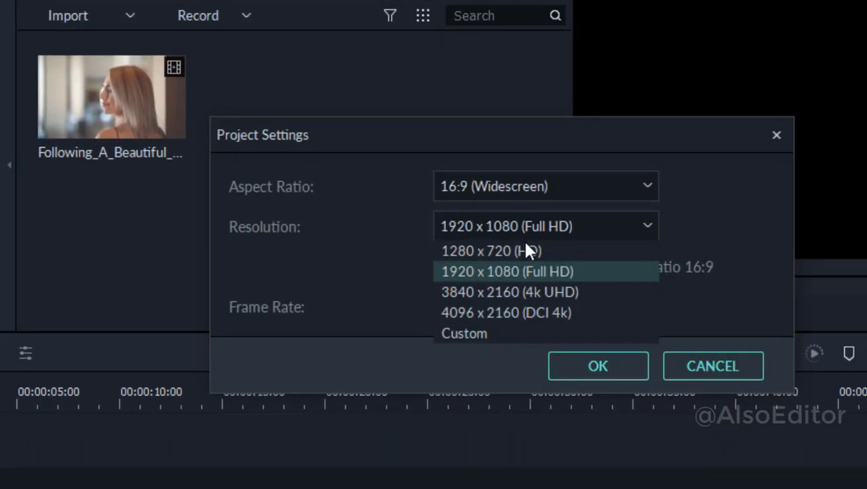
pyautogui.click(510, 247)
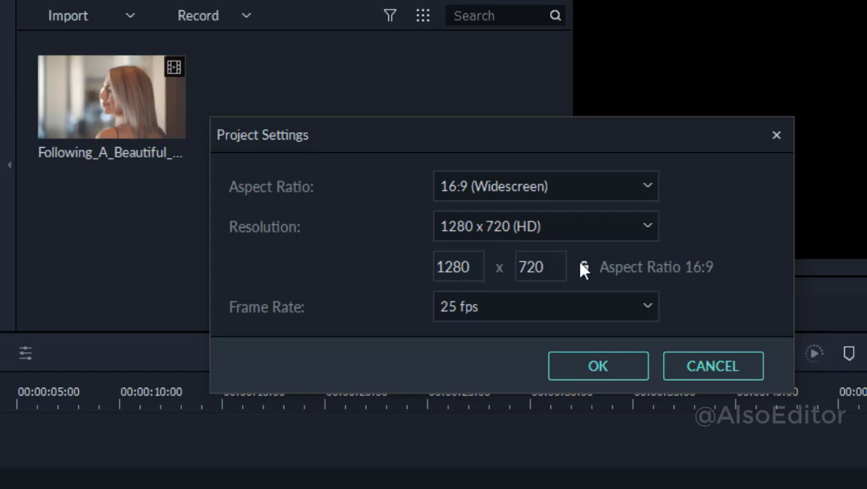
pyautogui.click(581, 307)
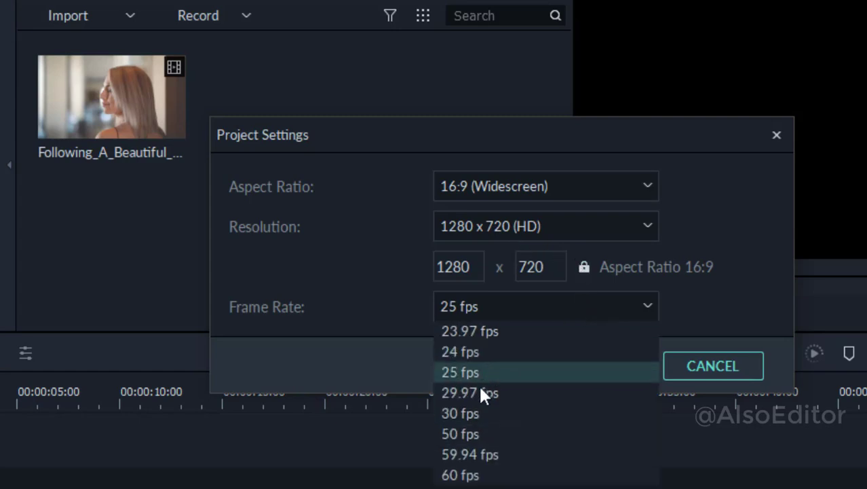
pyautogui.click(476, 412)
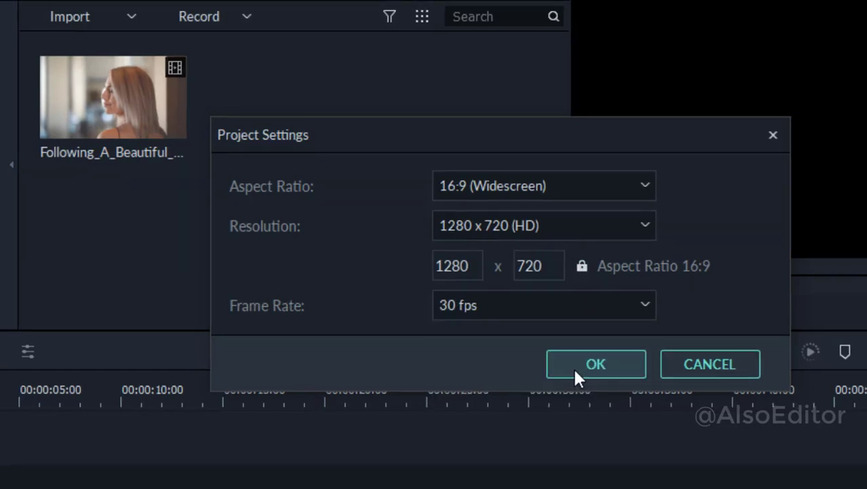
pyautogui.click(575, 368)
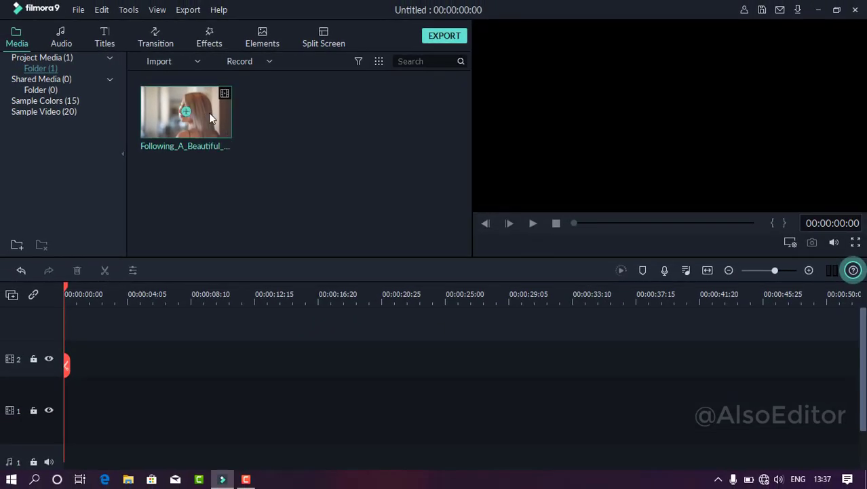
# Step: Place the Following_A_Beautiful_Woman clip on video track 1, keeping 1280 x 720 30fps settings
pyautogui.moveTo(188, 142); pyautogui.dragTo(68, 432)
pyautogui.moveTo(208, 387); pyautogui.dragTo(238, 377)
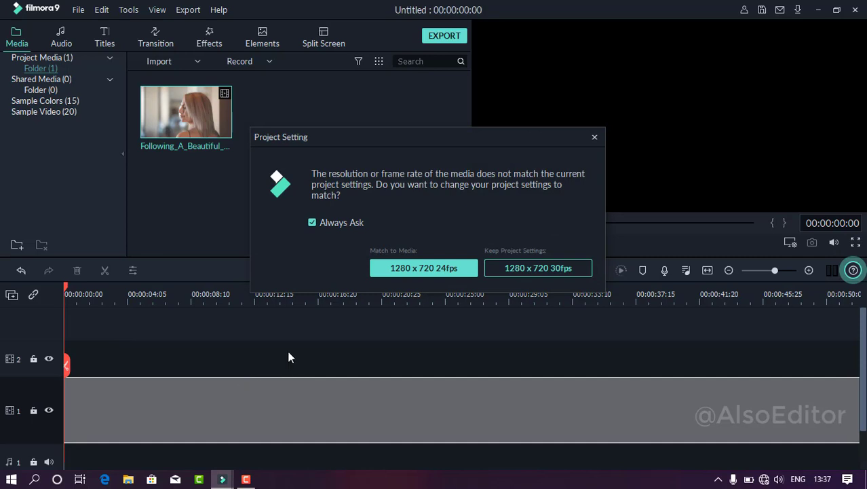
pyautogui.click(551, 268)
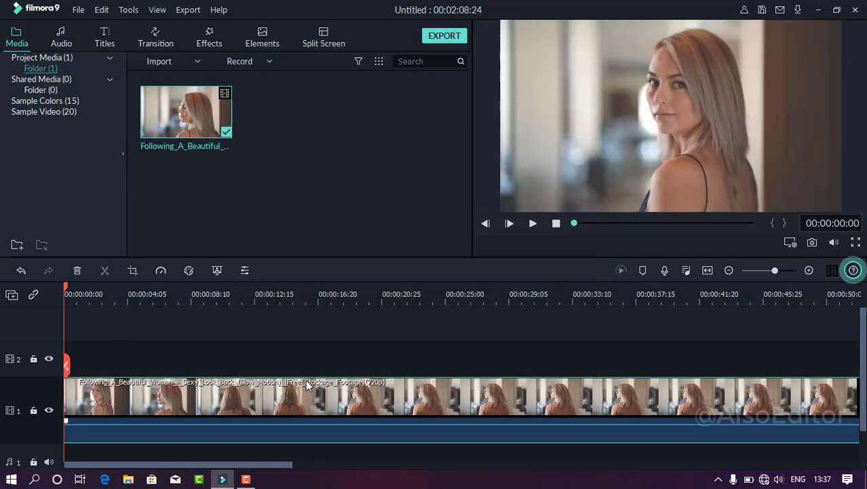
# Step: Split the clip at 00:00:18:23 and delete the portion before the split
pyautogui.click(283, 294)
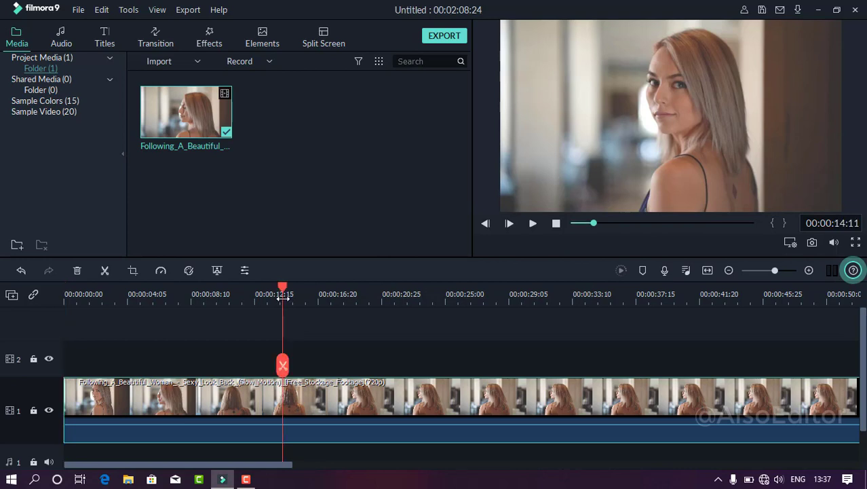
pyautogui.moveTo(285, 291); pyautogui.dragTo(349, 291)
pyautogui.click(351, 366)
pyautogui.click(291, 416)
pyautogui.press('Delete')
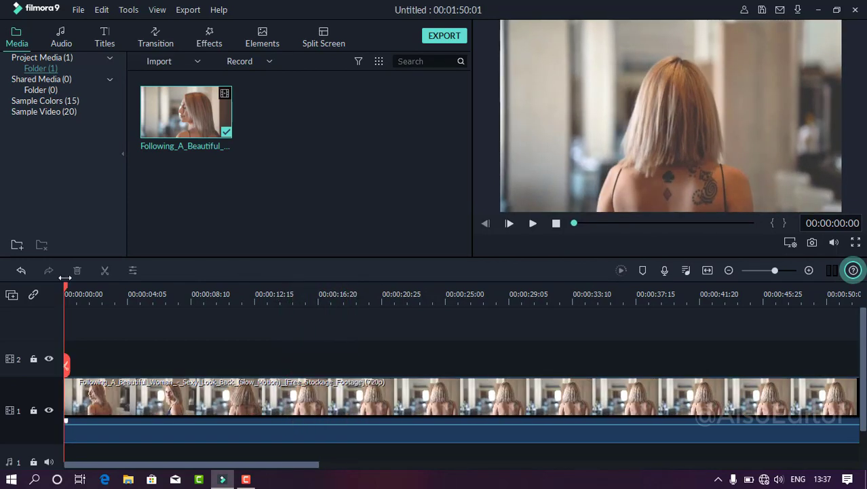
# Step: Split the clip at 00:00:08:13 and delete everything after it
pyautogui.click(94, 290)
pyautogui.moveTo(94, 290); pyautogui.dragTo(193, 302)
pyautogui.click(194, 367)
pyautogui.click(241, 400)
pyautogui.press('Delete')
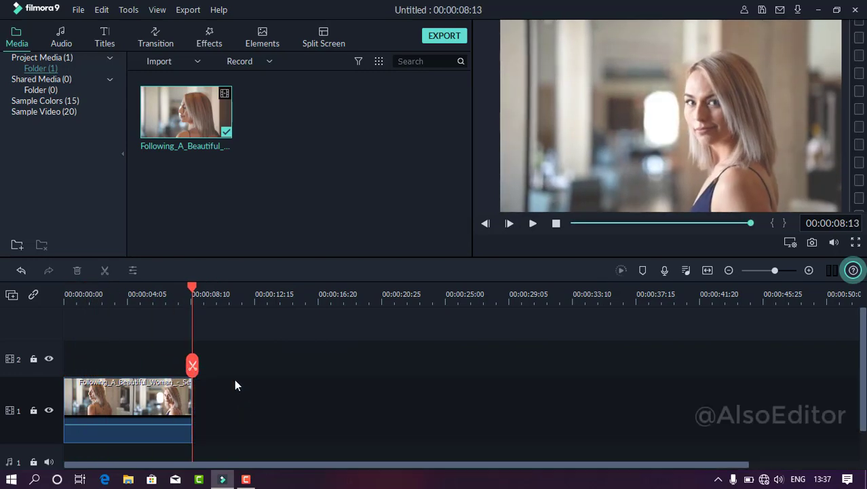
pyautogui.moveTo(193, 286); pyautogui.dragTo(128, 292)
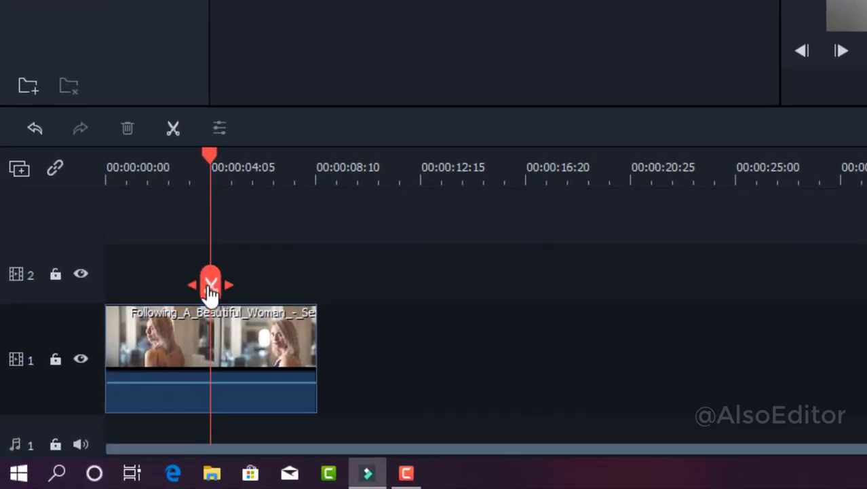
# Step: Cut the clip at 00:00:04:05 and save that frame as snapshot1
pyautogui.click(211, 283)
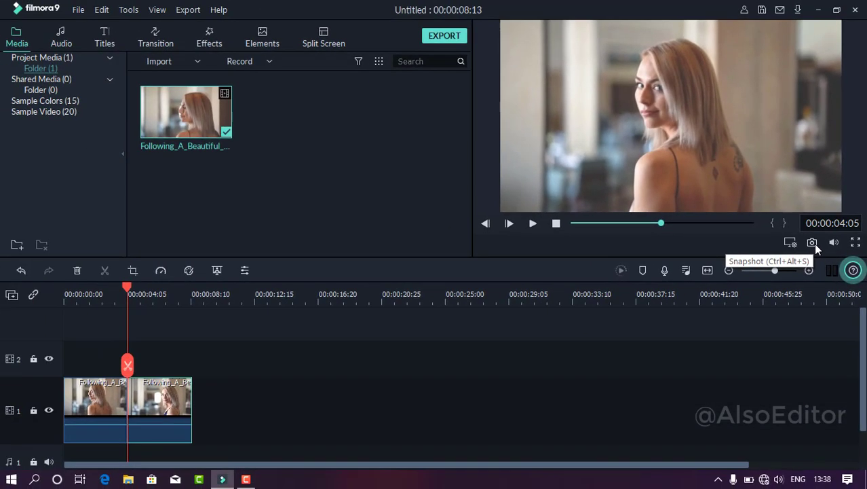
pyautogui.click(753, 217)
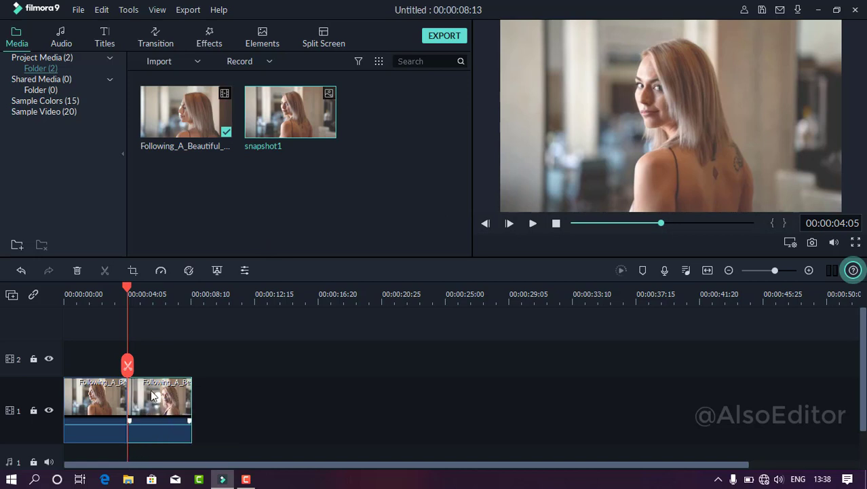
# Step: Insert snapshot1 between the two clip halves, shorten it, and close the gap after it
pyautogui.moveTo(153, 393); pyautogui.dragTo(218, 394)
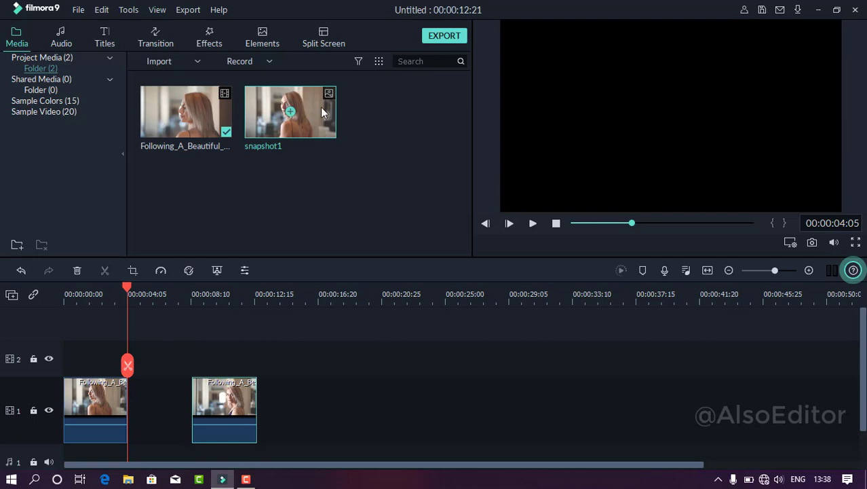
pyautogui.moveTo(218, 253); pyautogui.dragTo(137, 375)
pyautogui.moveTo(228, 397); pyautogui.dragTo(261, 402)
pyautogui.moveTo(176, 358); pyautogui.dragTo(195, 406)
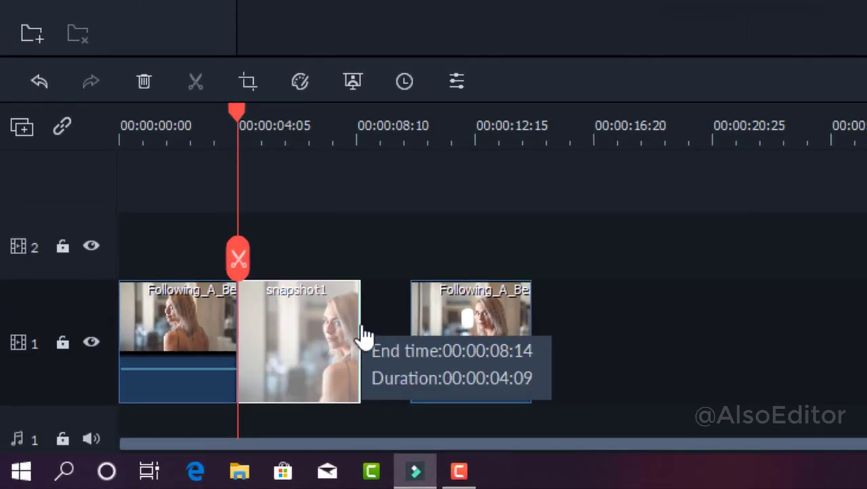
pyautogui.moveTo(361, 334); pyautogui.dragTo(349, 334)
pyautogui.moveTo(462, 320); pyautogui.dragTo(367, 320)
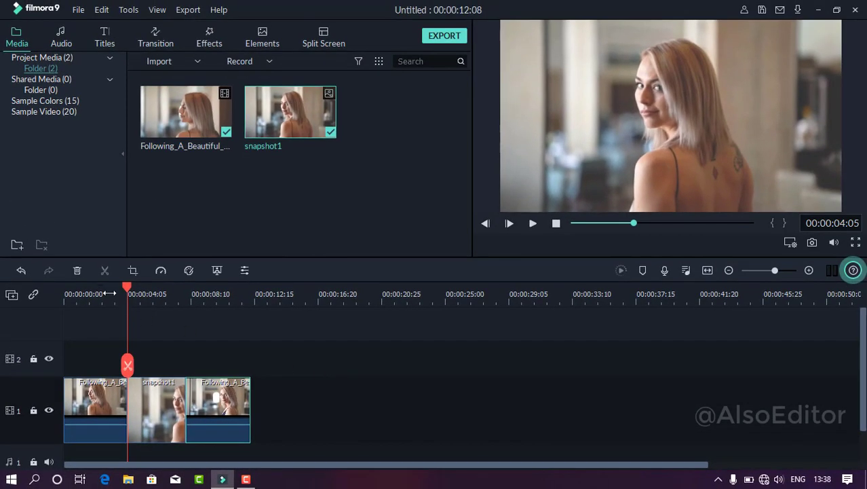
# Step: Play back the edit from about 00:00:03:00, then select the snapshot1 freeze frame
pyautogui.click(108, 293)
pyautogui.press('space')
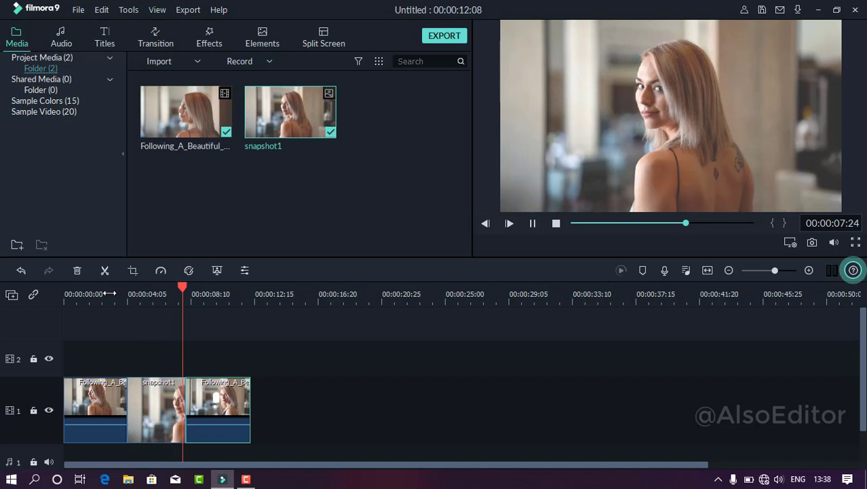
pyautogui.press('space')
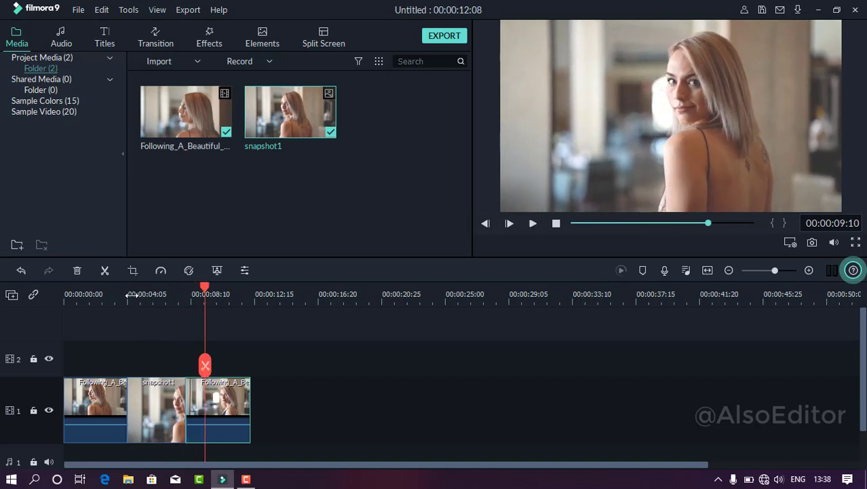
pyautogui.click(131, 294)
pyautogui.click(154, 415)
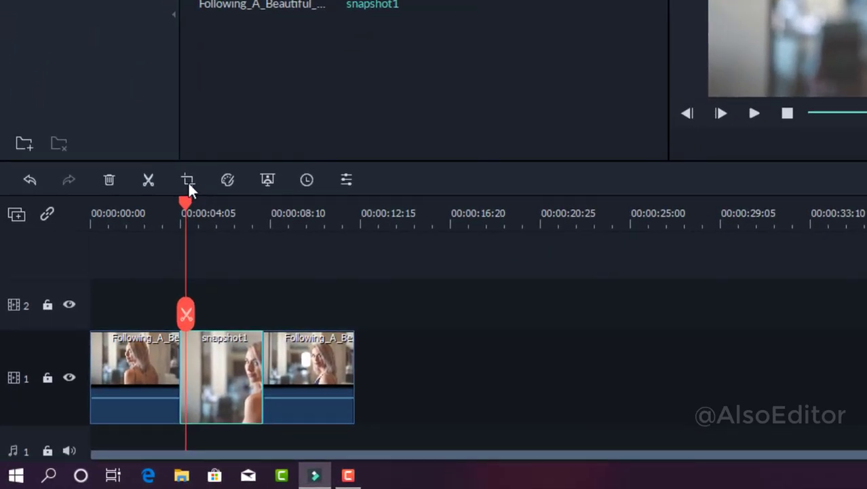
# Step: In Crop and Zoom's Pan & Zoom, resize snapshot1's end frame to 946 x 532 and apply
pyautogui.click(187, 179)
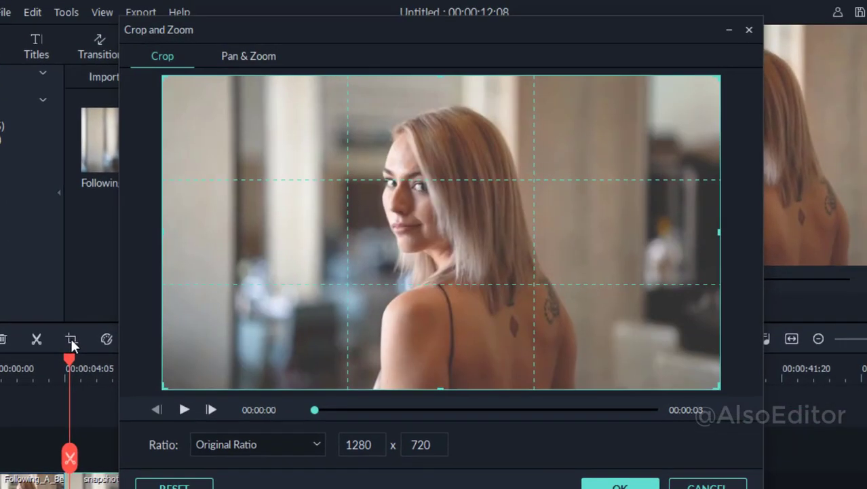
pyautogui.click(253, 59)
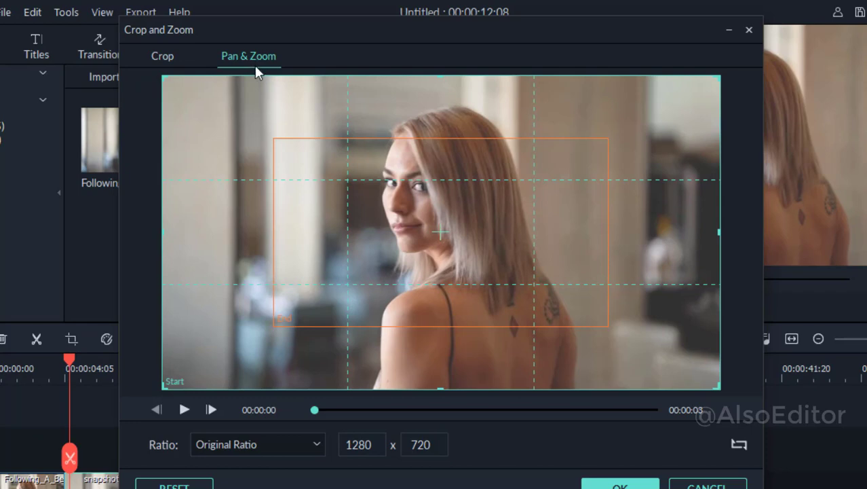
pyautogui.moveTo(378, 213); pyautogui.dragTo(285, 171)
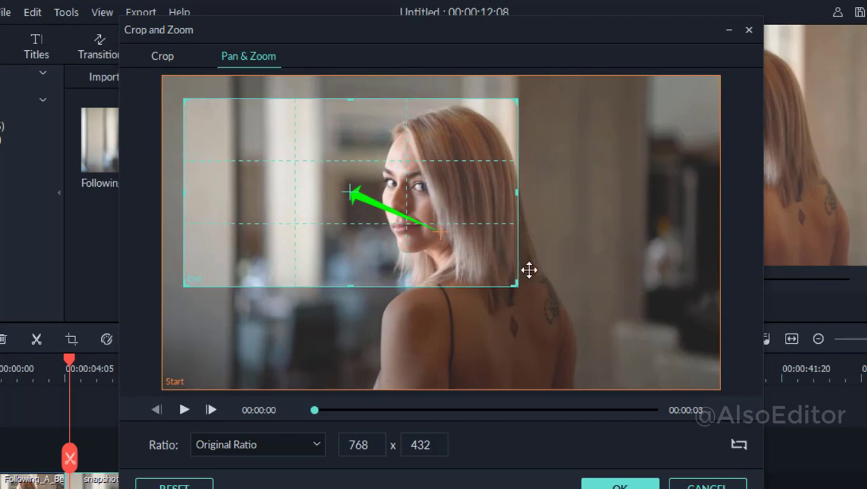
pyautogui.moveTo(518, 289); pyautogui.dragTo(585, 354)
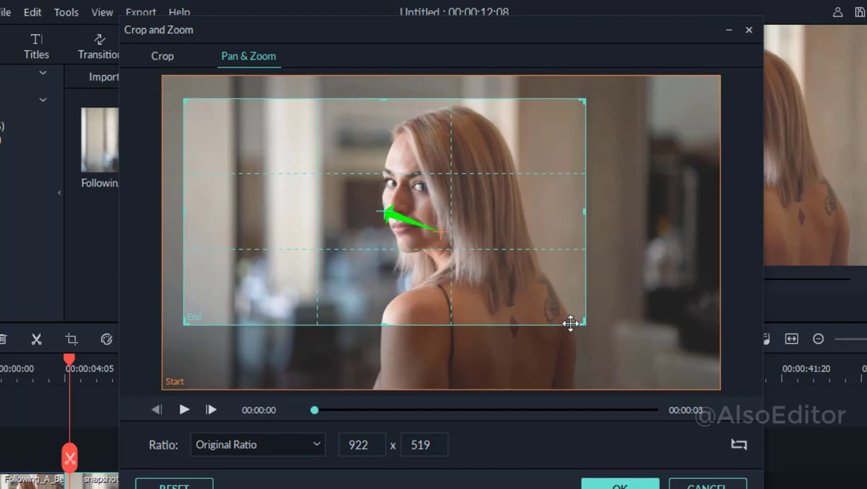
pyautogui.moveTo(583, 323); pyautogui.dragTo(597, 332)
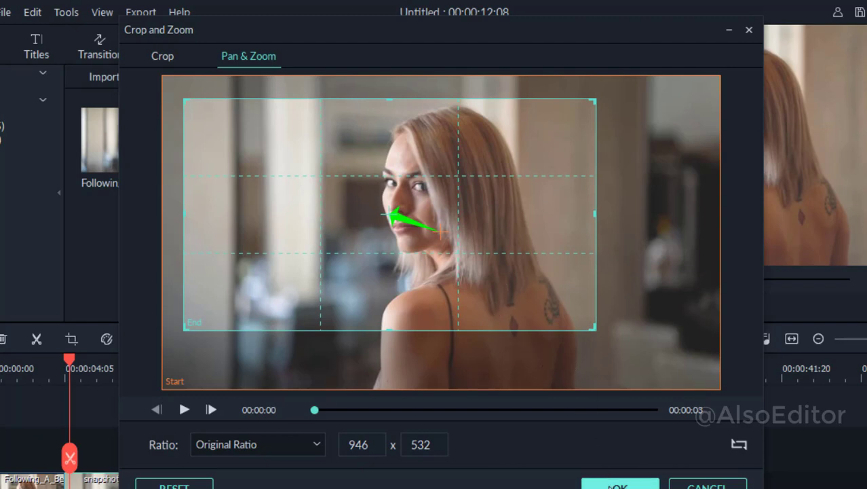
pyautogui.click(610, 486)
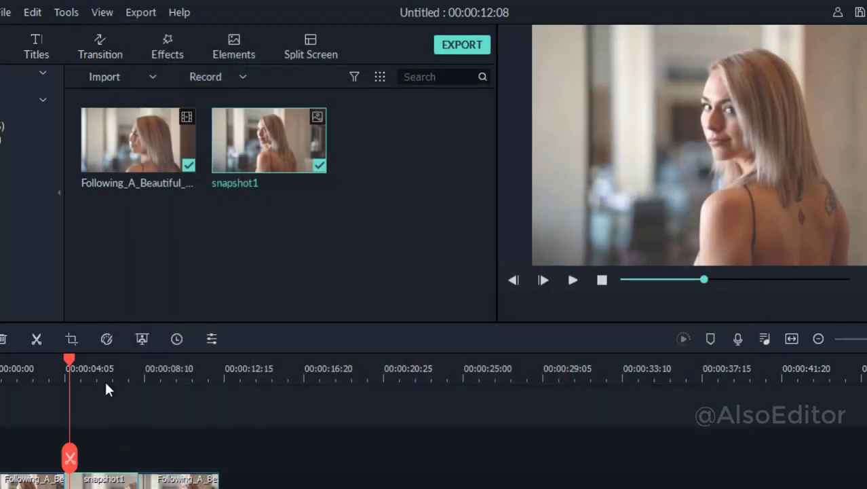
pyautogui.press('space')
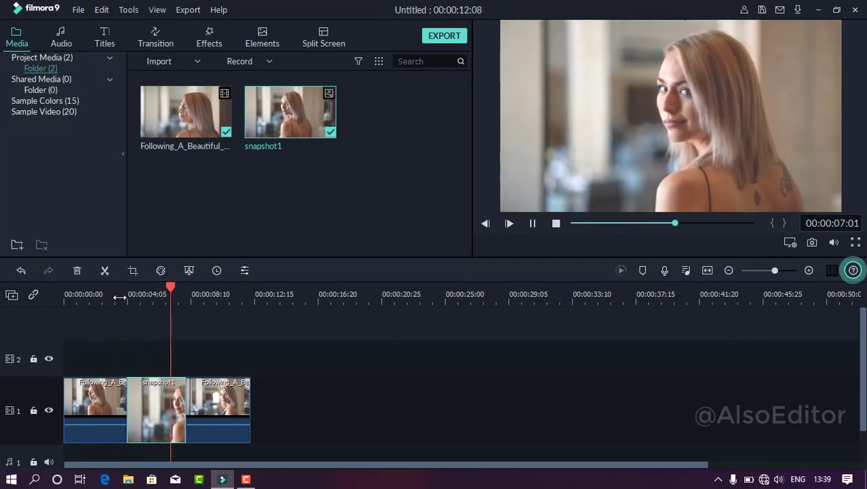
pyautogui.press('space')
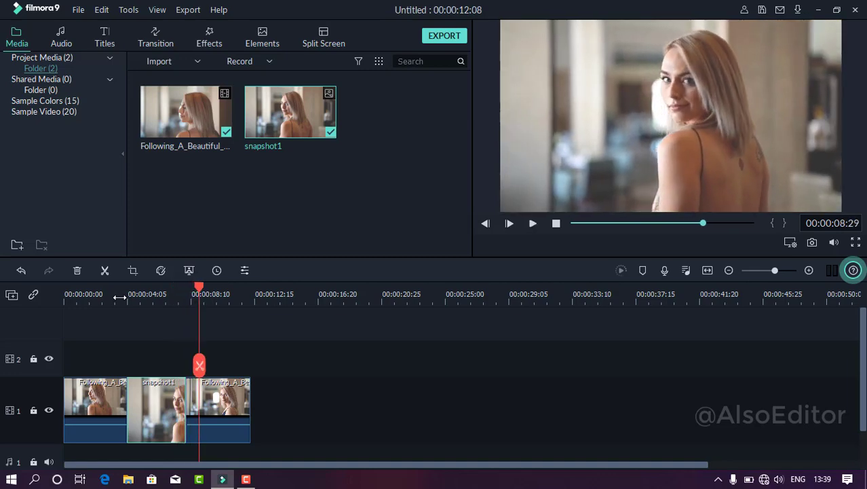
pyautogui.click(152, 296)
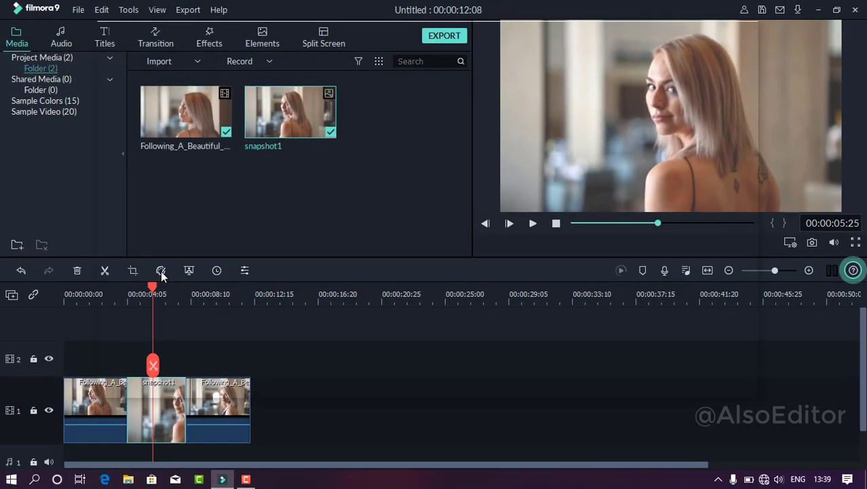
# Step: Apply the B&W Film colour preset to snapshot1 in Advanced Color Correction
pyautogui.click(161, 271)
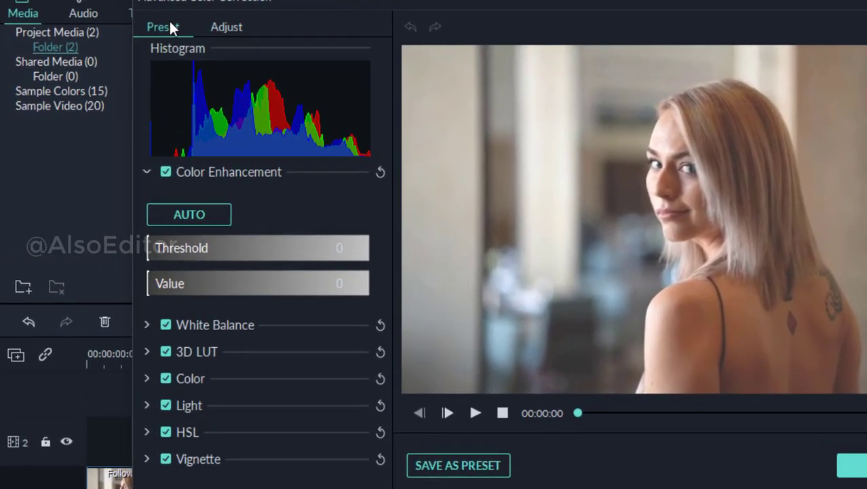
pyautogui.click(170, 24)
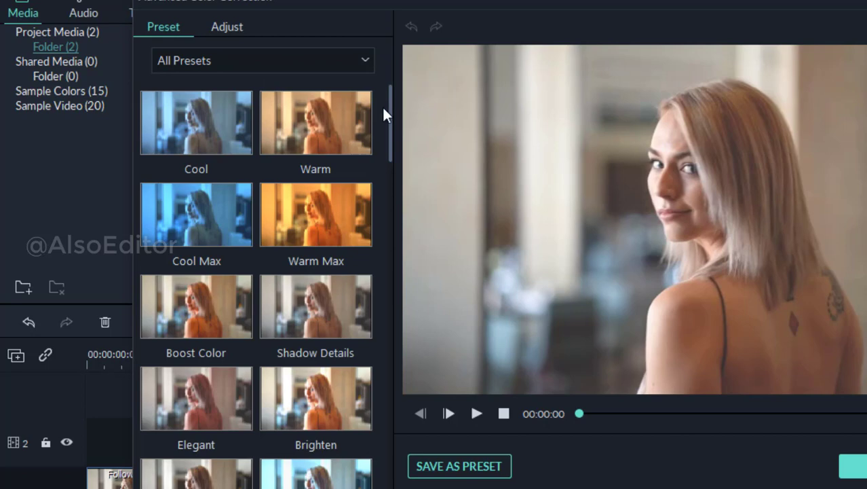
pyautogui.moveTo(391, 124); pyautogui.dragTo(381, 328)
pyautogui.click(298, 412)
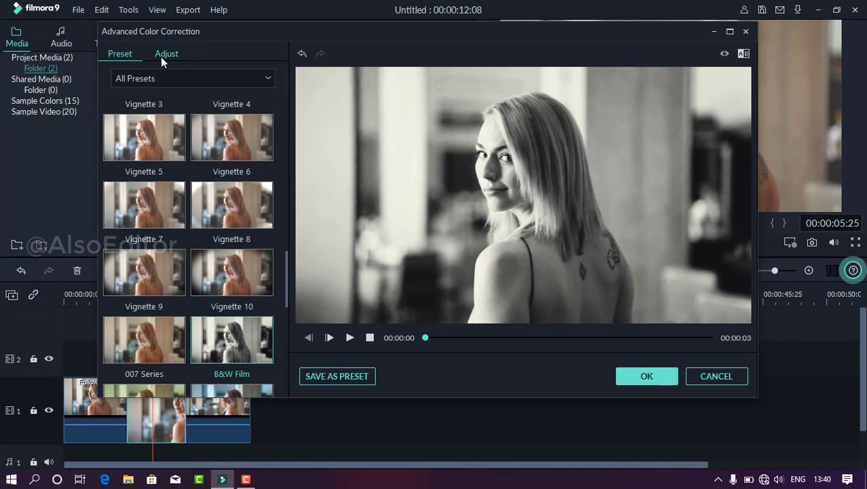
# Step: Set the Color Enhancement Value back to 0 and apply the correction
pyautogui.click(161, 57)
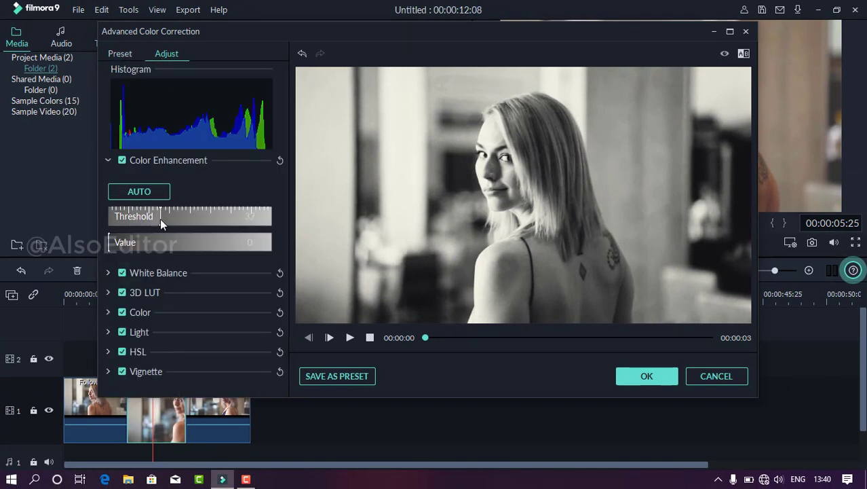
pyautogui.click(146, 242)
pyautogui.moveTo(141, 241); pyautogui.dragTo(107, 241)
pyautogui.click(640, 377)
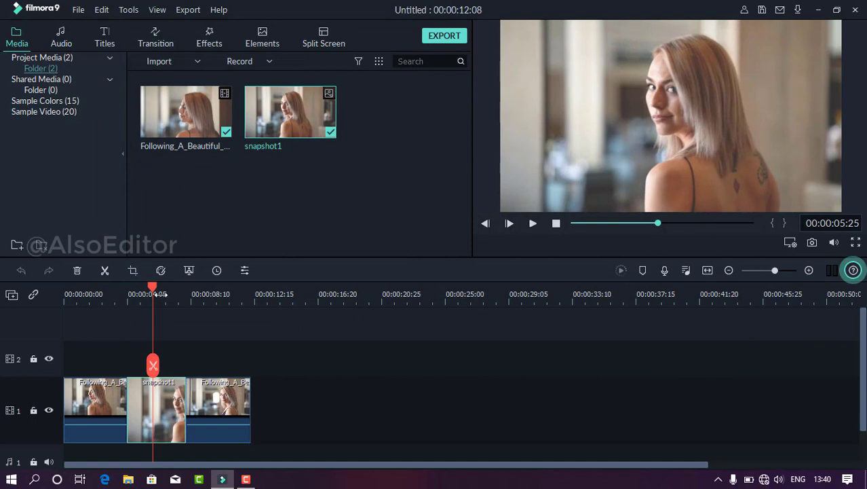
pyautogui.moveTo(155, 291); pyautogui.dragTo(144, 292)
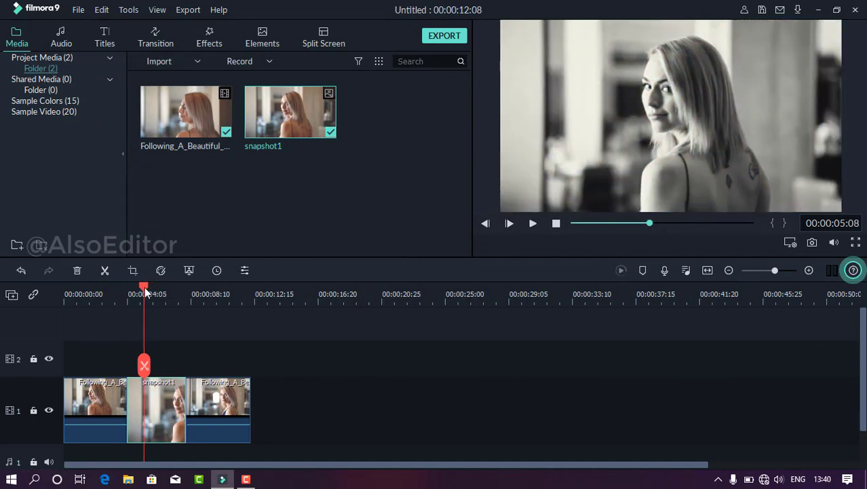
# Step: Drop the Credit 3 title onto track 2 at 00:00:04:05 and trim it to the snapshot's length
pyautogui.click(103, 40)
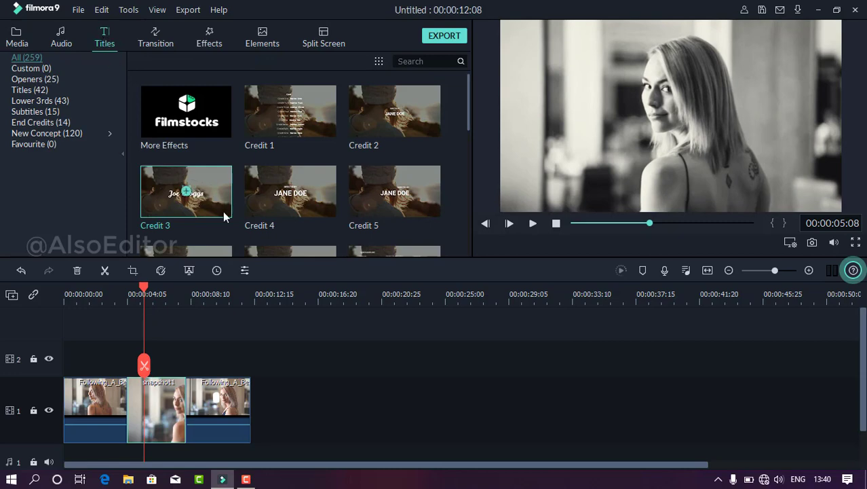
pyautogui.moveTo(219, 200); pyautogui.dragTo(130, 353)
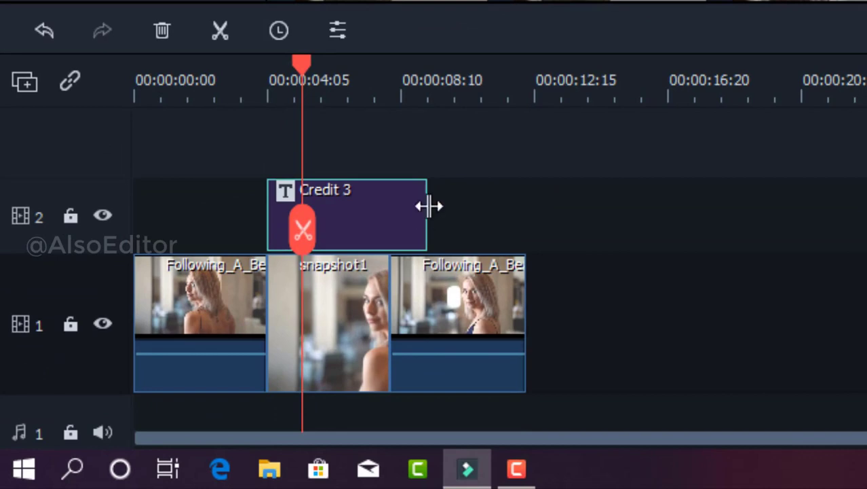
pyautogui.moveTo(429, 206); pyautogui.dragTo(390, 218)
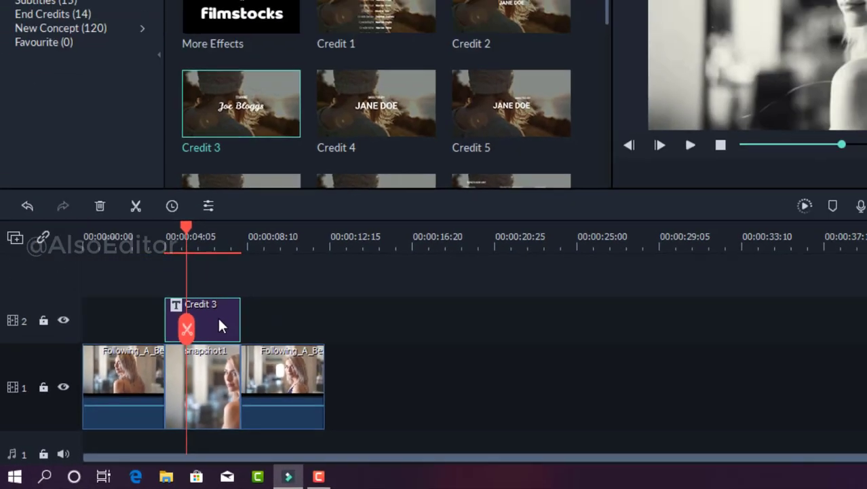
# Step: In Advanced Text Edit for Credit 3, delete the Preset Video and STARRING text layers
pyautogui.doubleClick(357, 226)
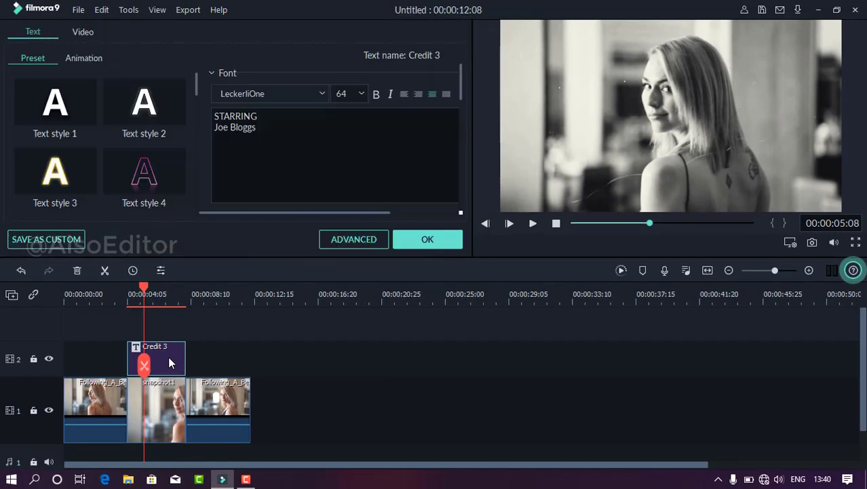
pyautogui.click(347, 247)
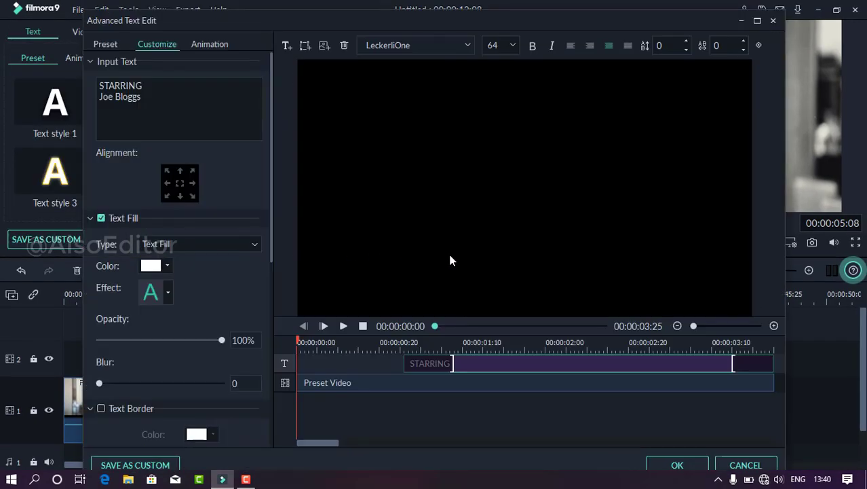
pyautogui.click(415, 382)
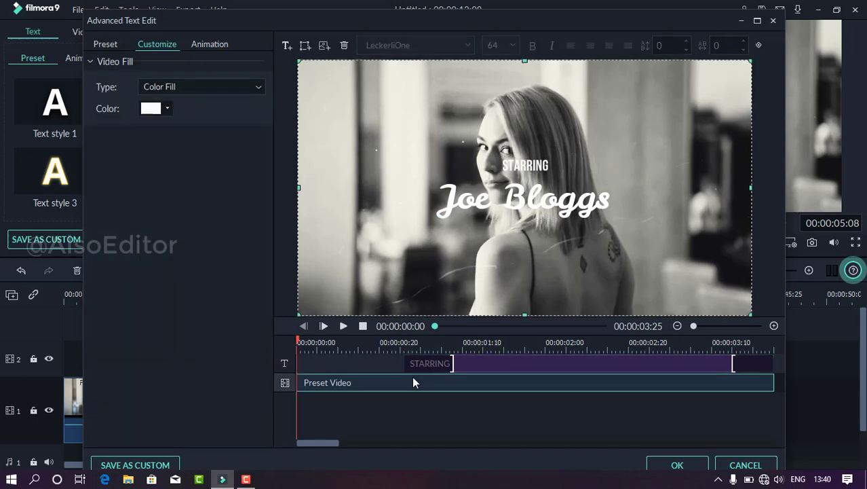
pyautogui.press('Delete')
pyautogui.click(440, 368)
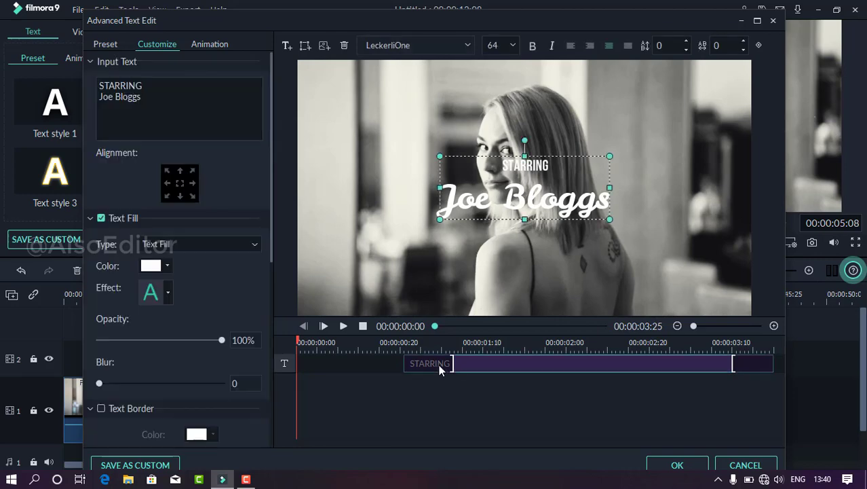
pyautogui.press('Delete')
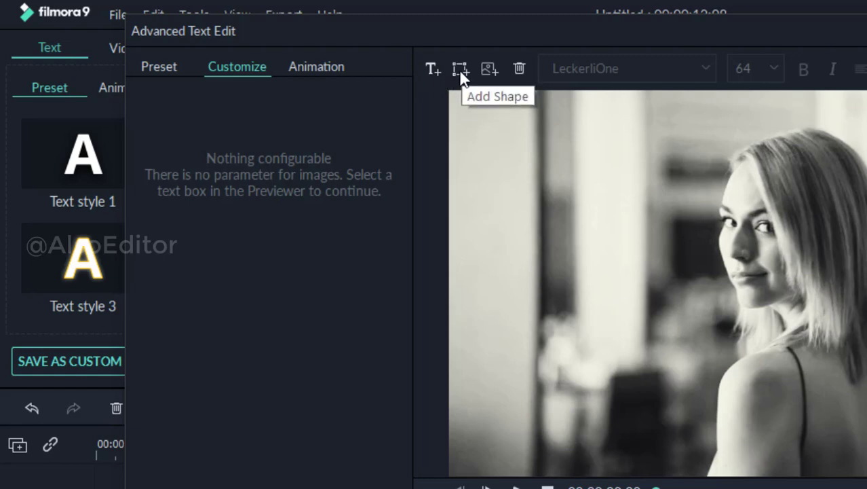
# Step: Add an orange rectangle text box, shorten it, and move it to the picture's left side
pyautogui.click(460, 70)
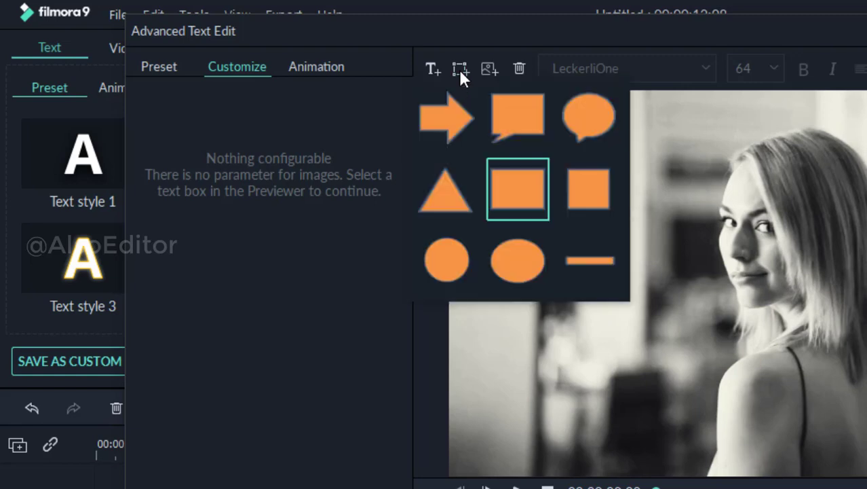
pyautogui.click(534, 187)
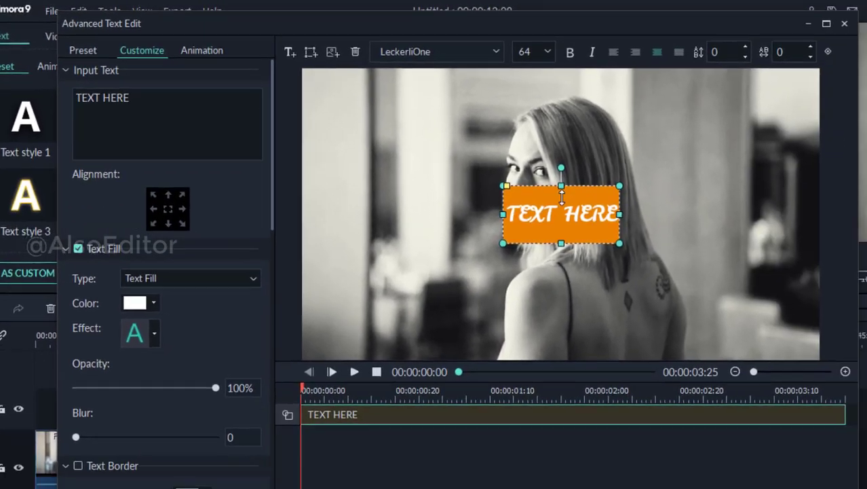
pyautogui.moveTo(792, 245); pyautogui.dragTo(791, 270)
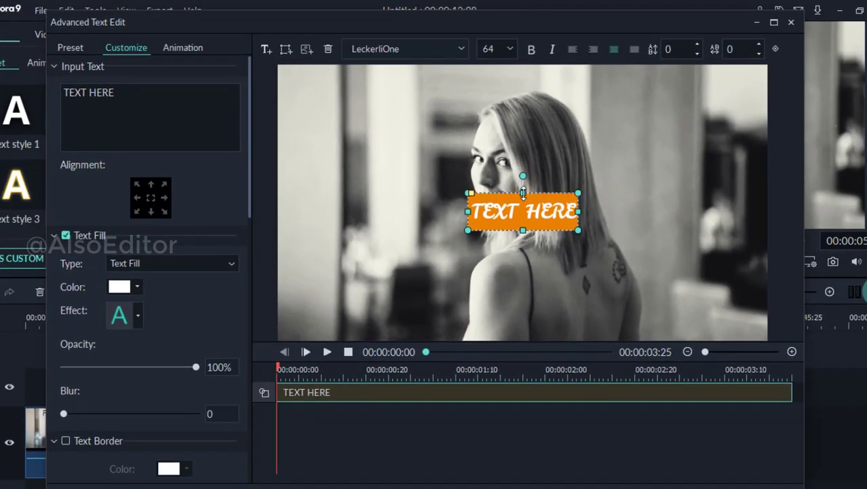
pyautogui.moveTo(544, 215); pyautogui.dragTo(405, 205)
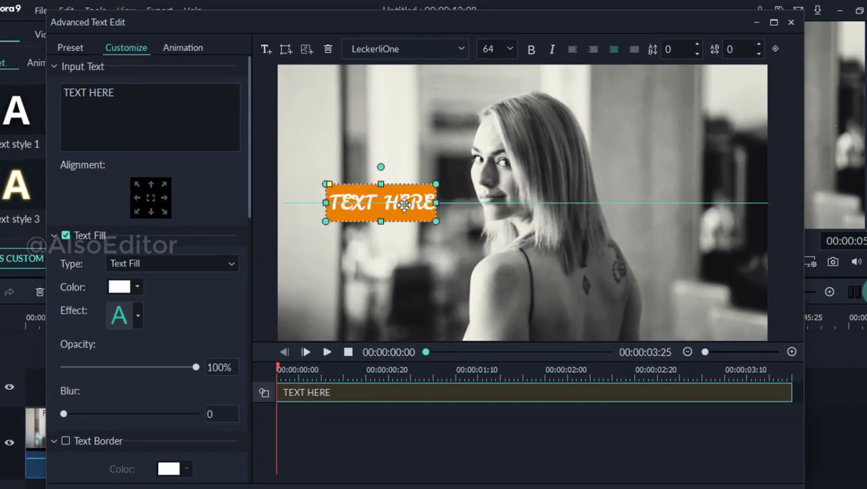
pyautogui.press('space')
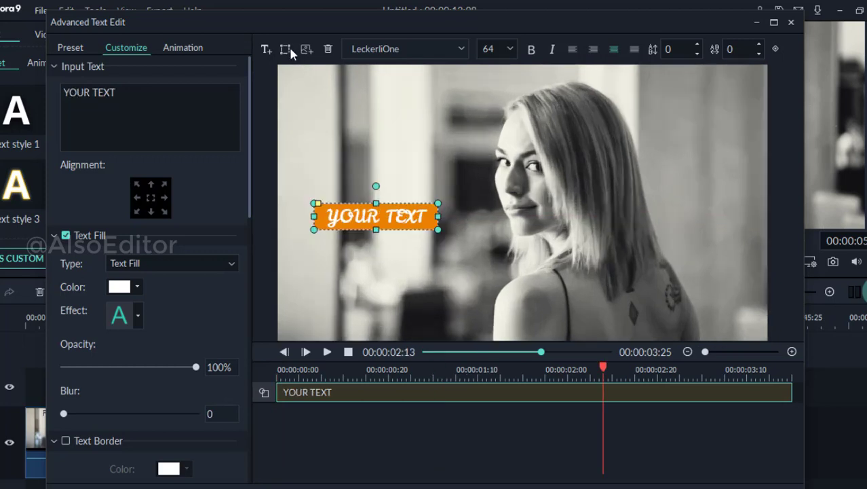
pyautogui.click(285, 50)
# Step: Add a new text box below YOUR TEXT and make it read INTRO
pyautogui.click(333, 132)
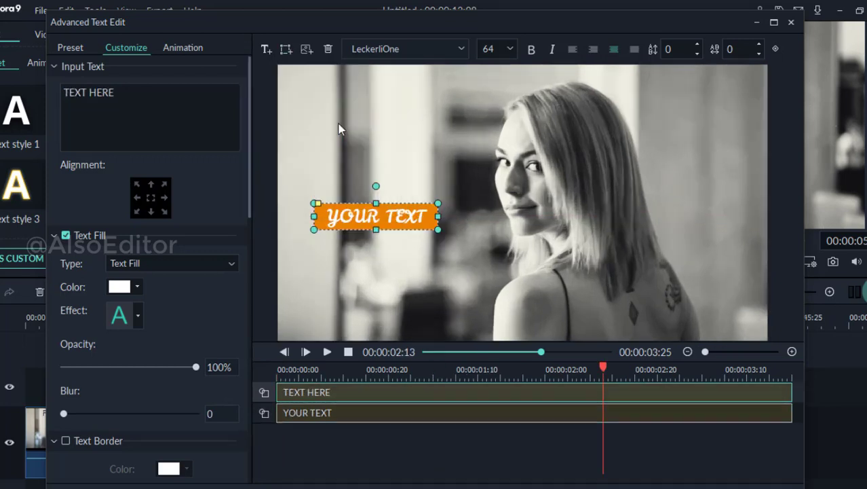
pyautogui.moveTo(551, 208); pyautogui.dragTo(378, 270)
pyautogui.hotkey('ctrl', 'a')
pyautogui.write('INTRO')
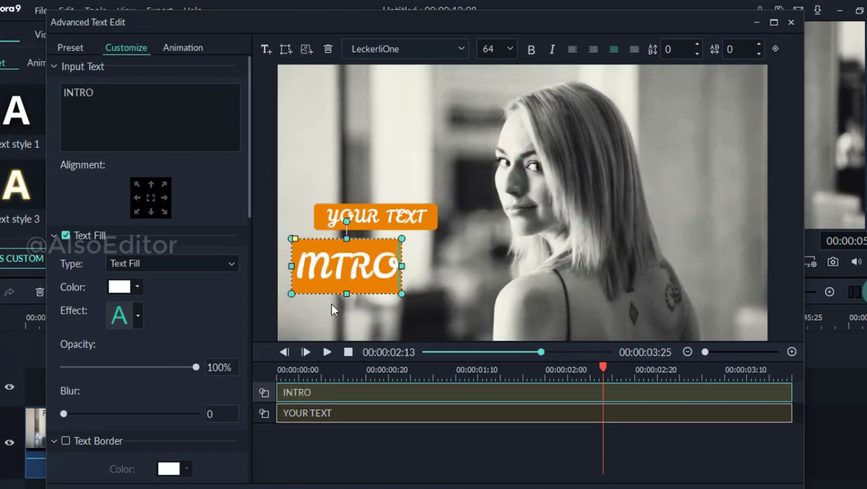
# Step: Set the INTRO text in Impact and make its box shorter and narrower
pyautogui.hotkey('ctrl', 'a')
pyautogui.click(373, 49)
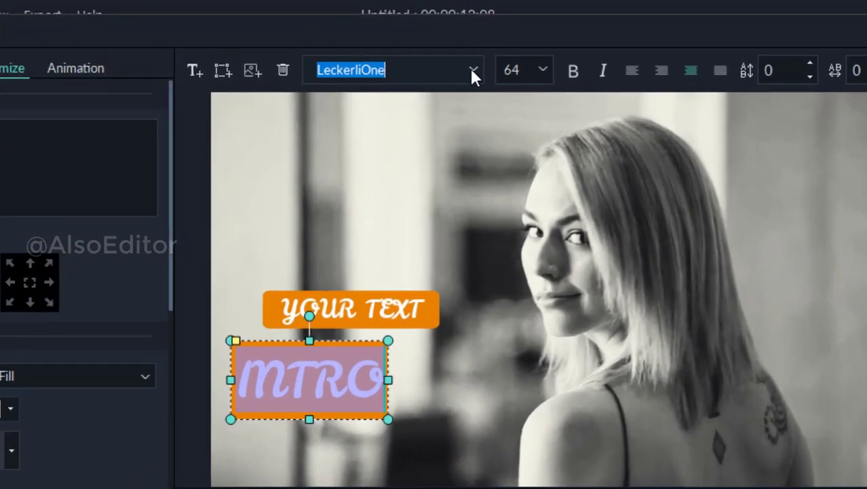
pyautogui.click(461, 49)
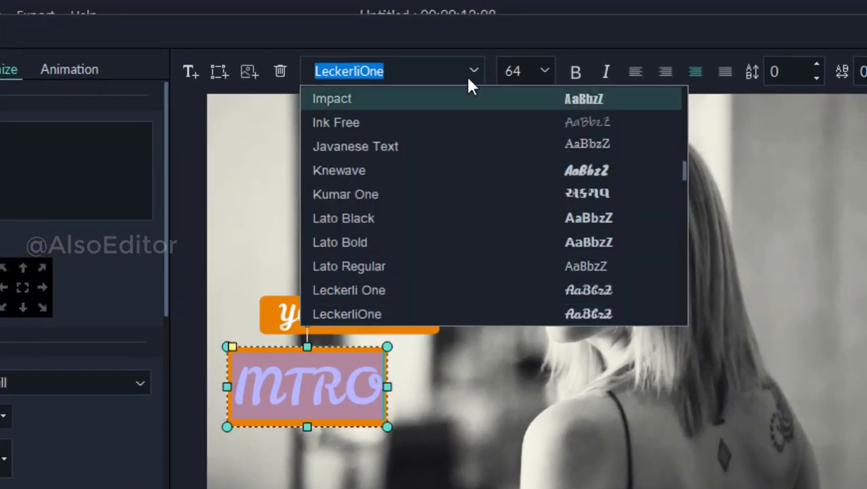
pyautogui.click(443, 105)
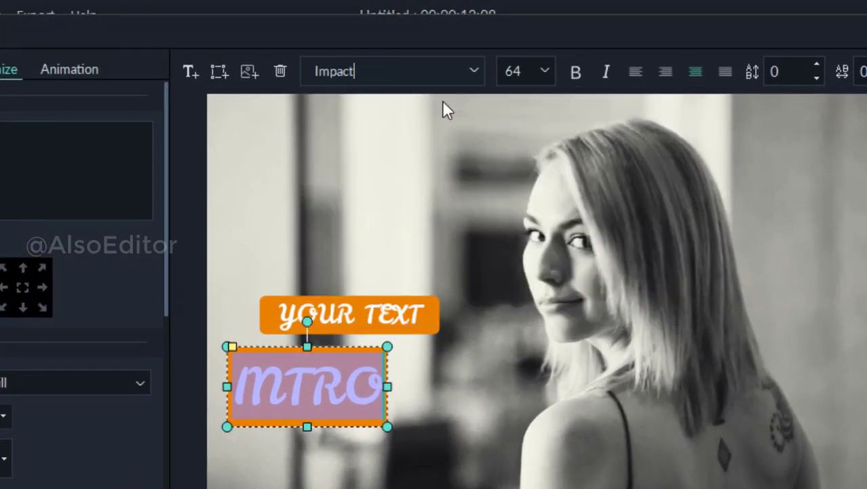
pyautogui.click(331, 395)
pyautogui.moveTo(307, 425); pyautogui.dragTo(308, 395)
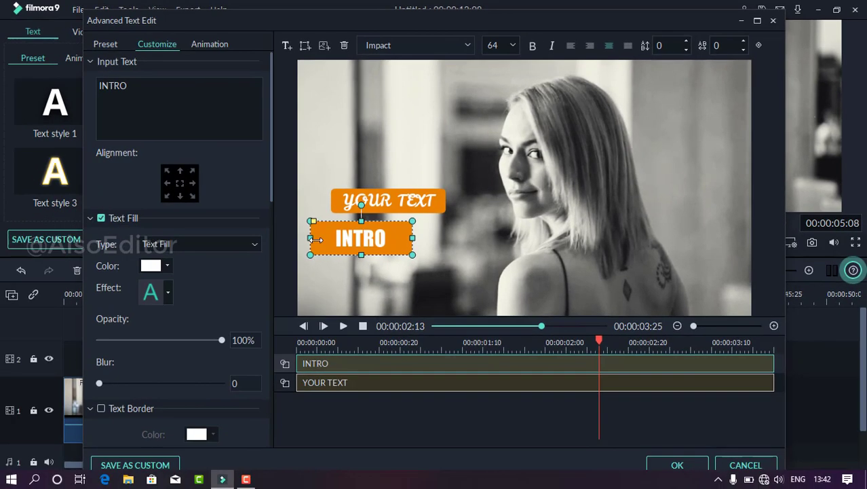
pyautogui.moveTo(283, 276); pyautogui.dragTo(294, 275)
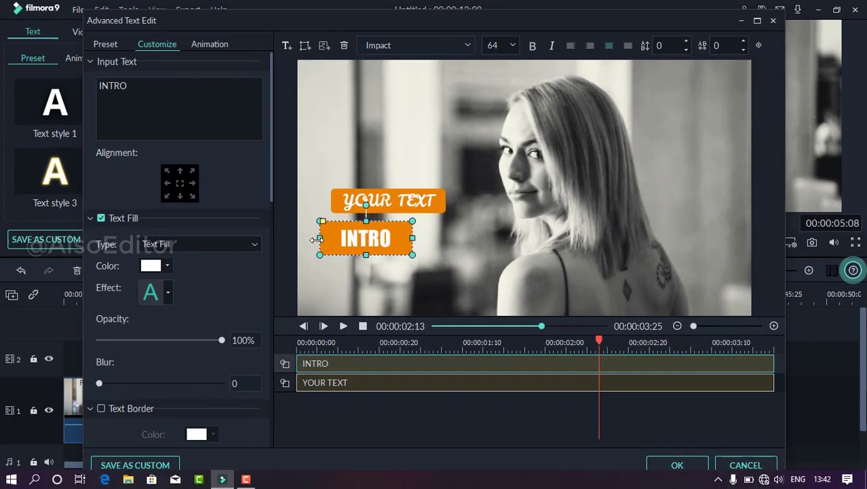
# Step: Switch the YOUR TEXT caption to the Impact font as well
pyautogui.doubleClick(368, 204)
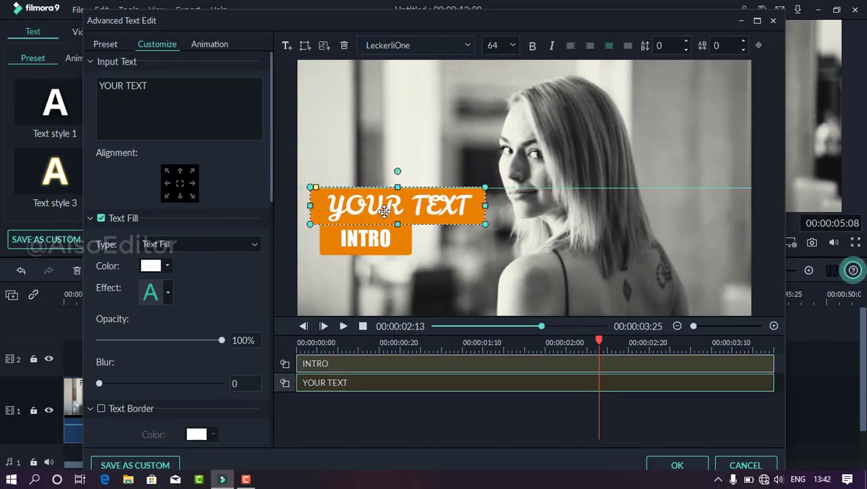
pyautogui.click(233, 154)
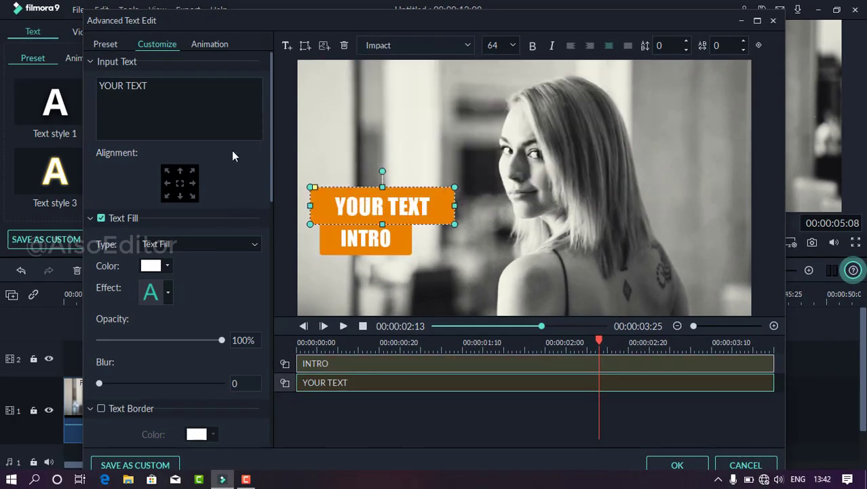
pyautogui.moveTo(271, 161); pyautogui.dragTo(262, 376)
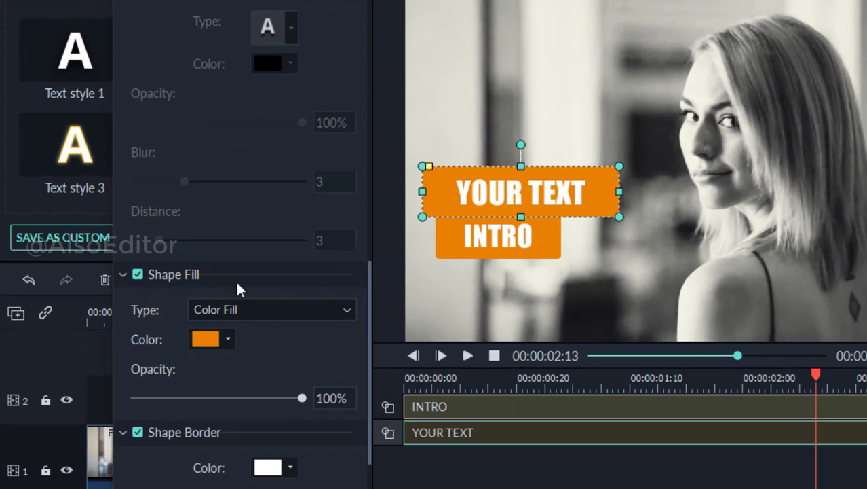
# Step: Give the YOUR TEXT box a blue shape fill, then rewind and select the INTRO layer
pyautogui.click(227, 339)
pyautogui.click(194, 371)
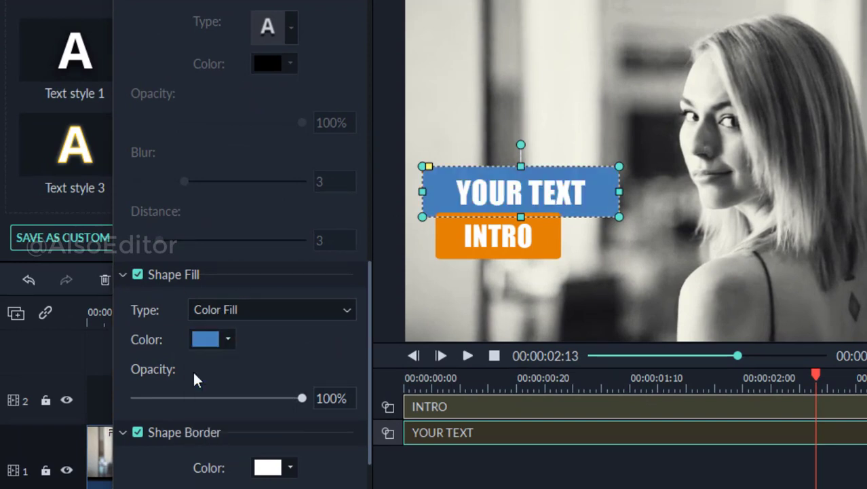
pyautogui.click(606, 302)
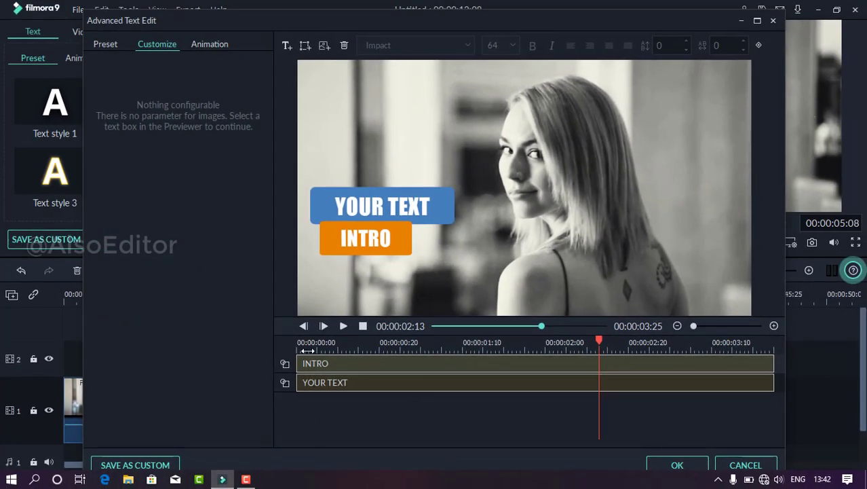
pyautogui.click(307, 346)
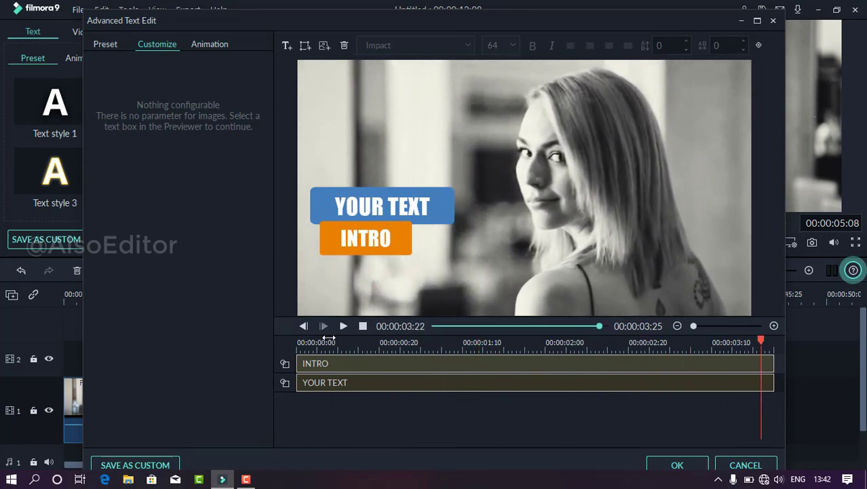
pyautogui.click(363, 362)
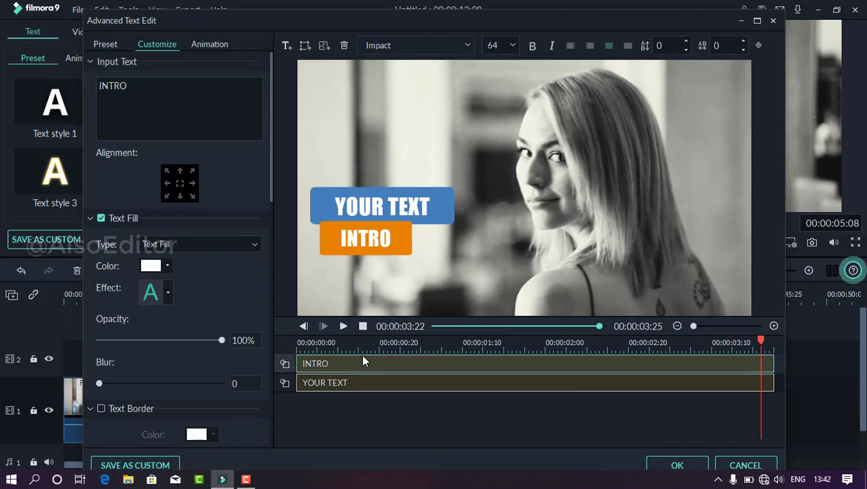
# Step: Apply the Pixelate animation to the INTRO layer, then to the YOUR TEXT layer
pyautogui.click(204, 45)
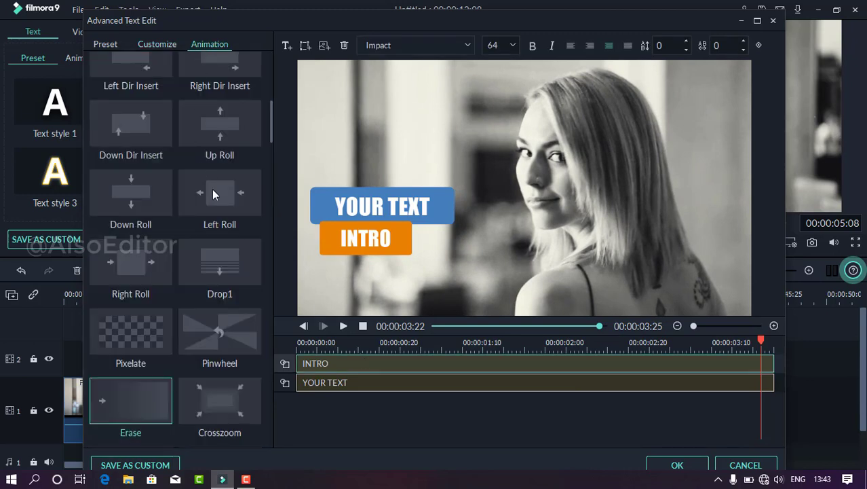
pyautogui.click(218, 217)
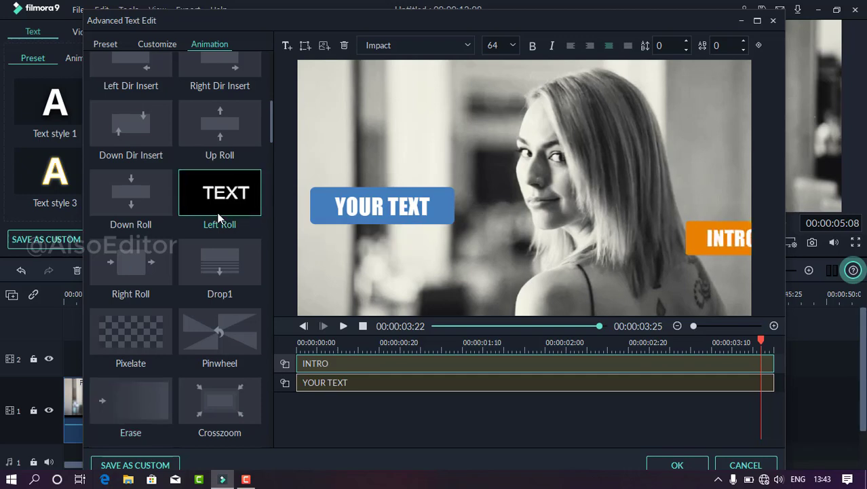
pyautogui.click(152, 326)
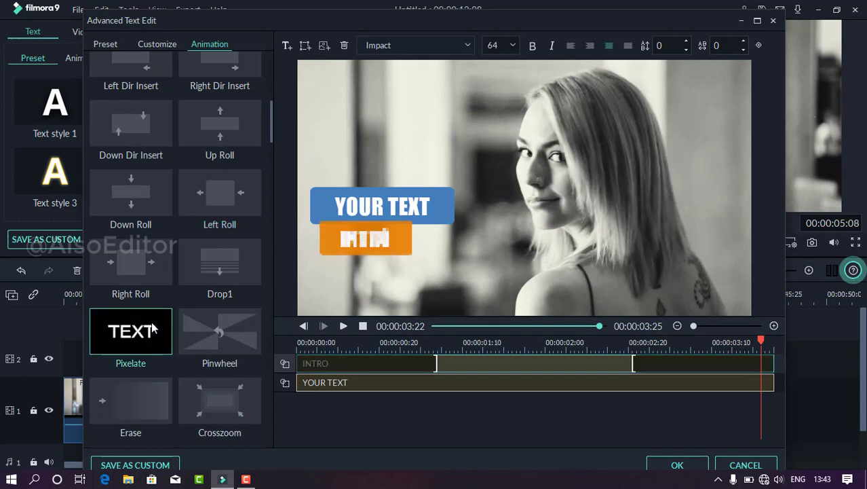
pyautogui.click(334, 384)
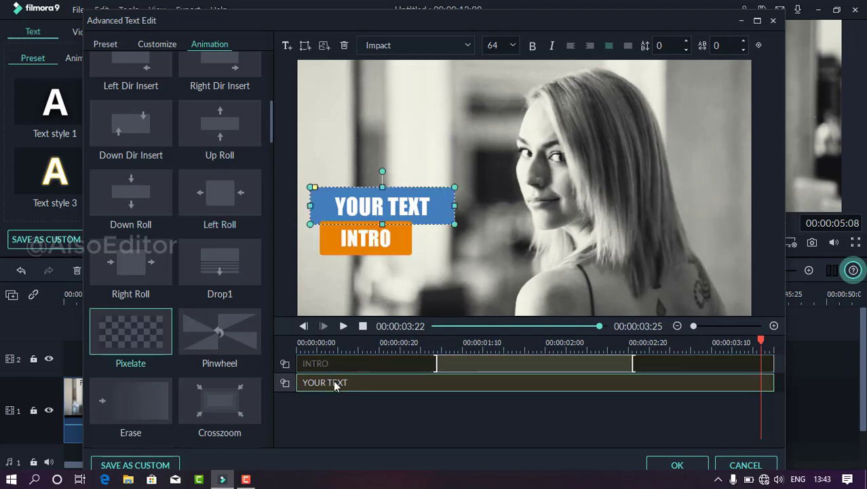
pyautogui.click(113, 316)
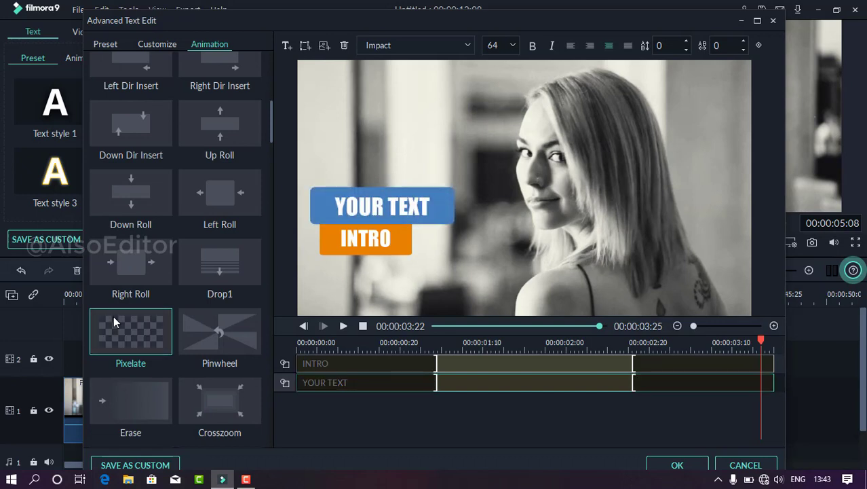
# Step: Close the text editor and play the project from near 00:00:00:13
pyautogui.click(674, 465)
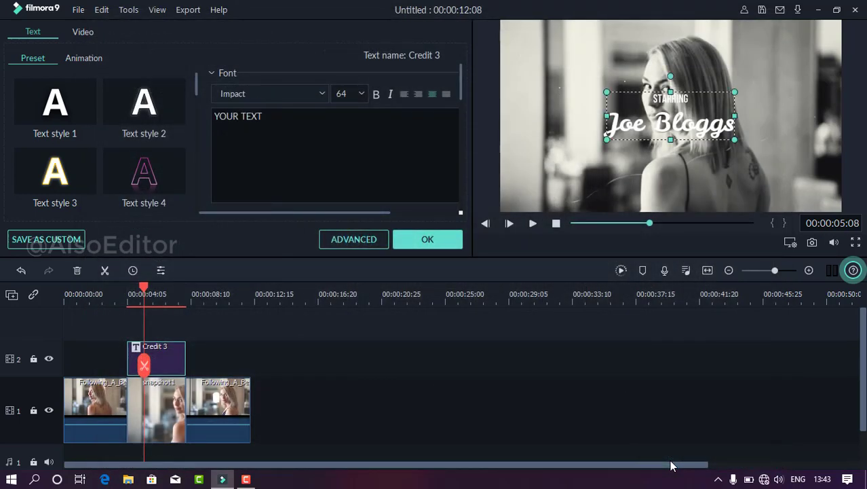
pyautogui.click(456, 237)
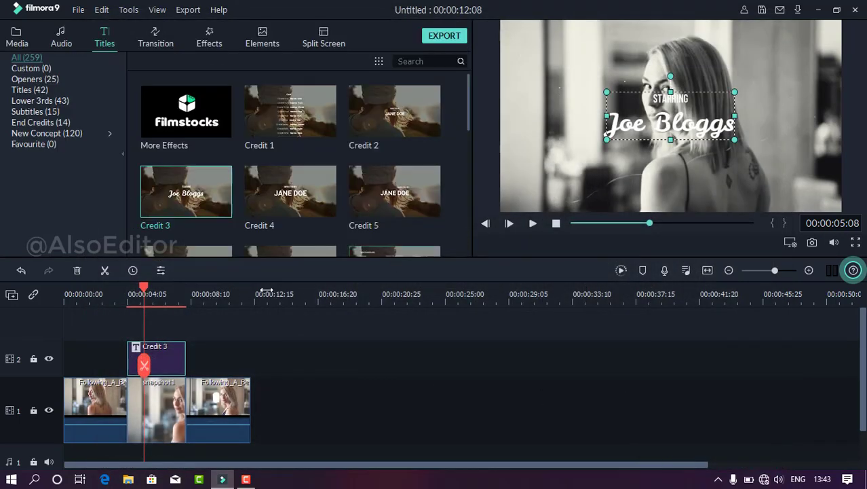
pyautogui.click(71, 299)
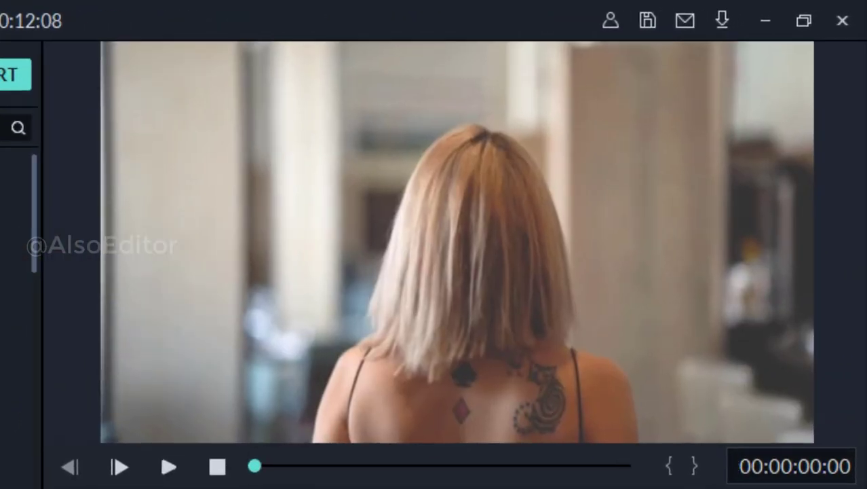
pyautogui.press('space')
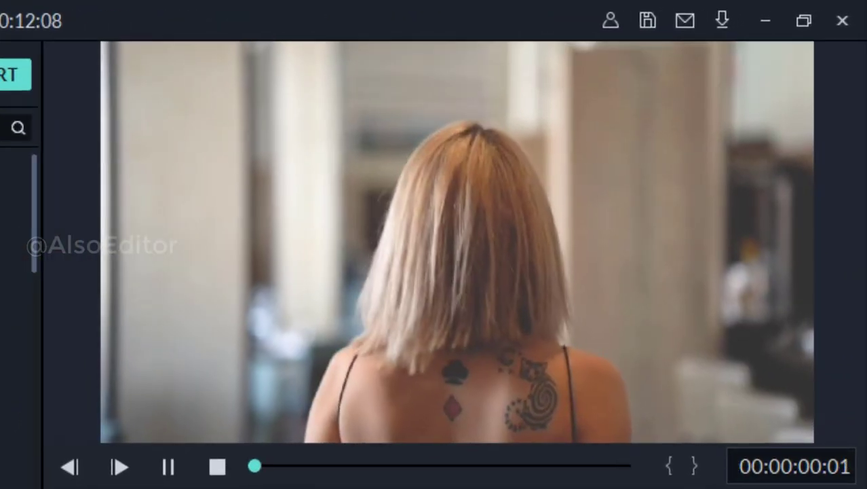